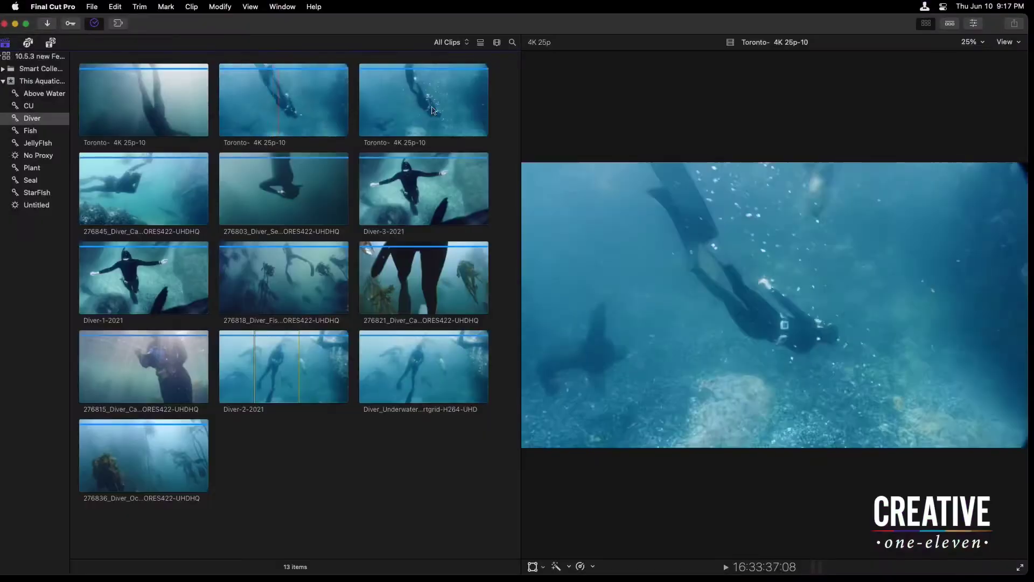
# Show the inspector and switch diver clip 276821 to the Basic metadata view
pyautogui.click(974, 24)
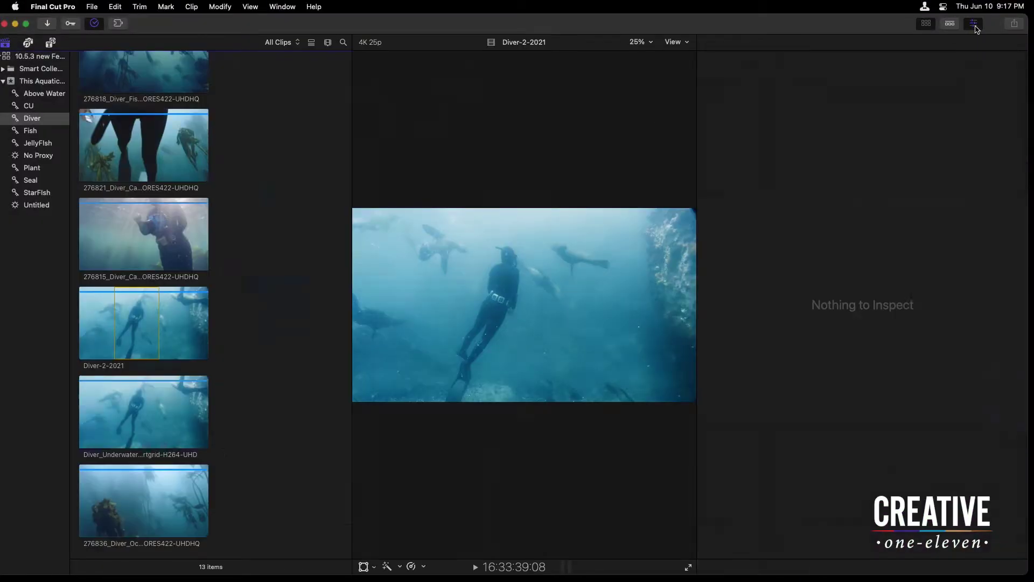
pyautogui.click(136, 150)
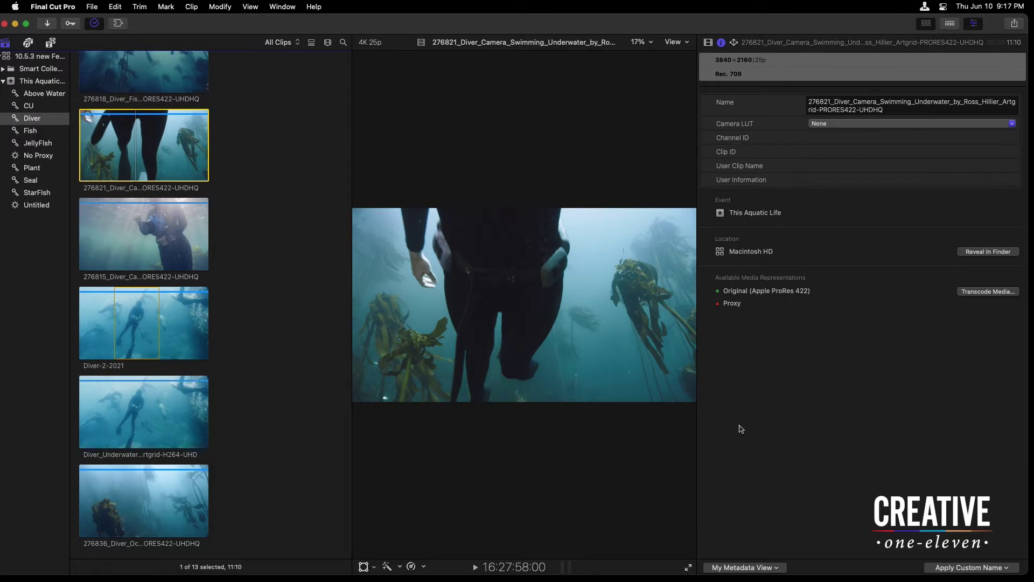
pyautogui.click(772, 566)
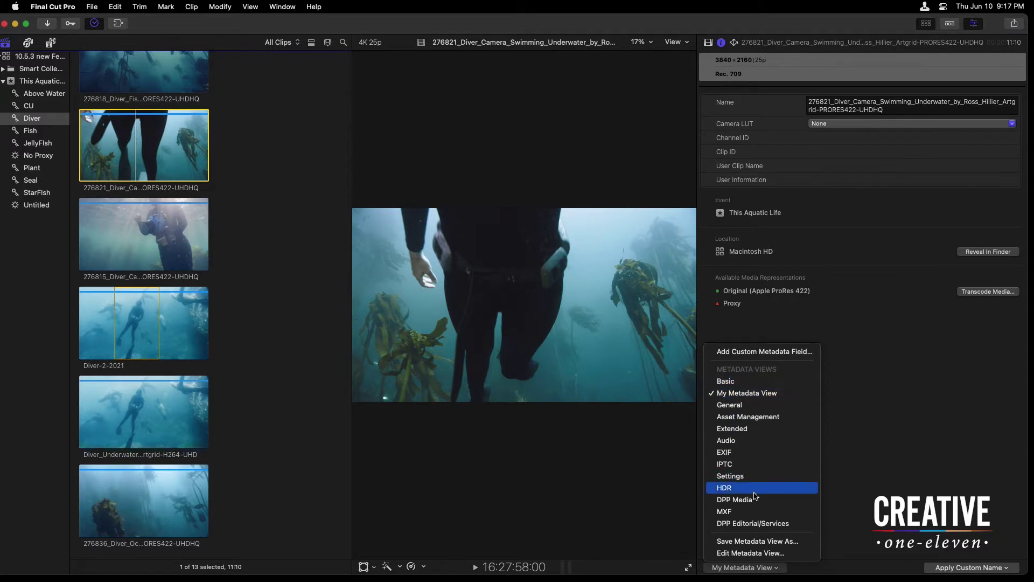
pyautogui.click(739, 385)
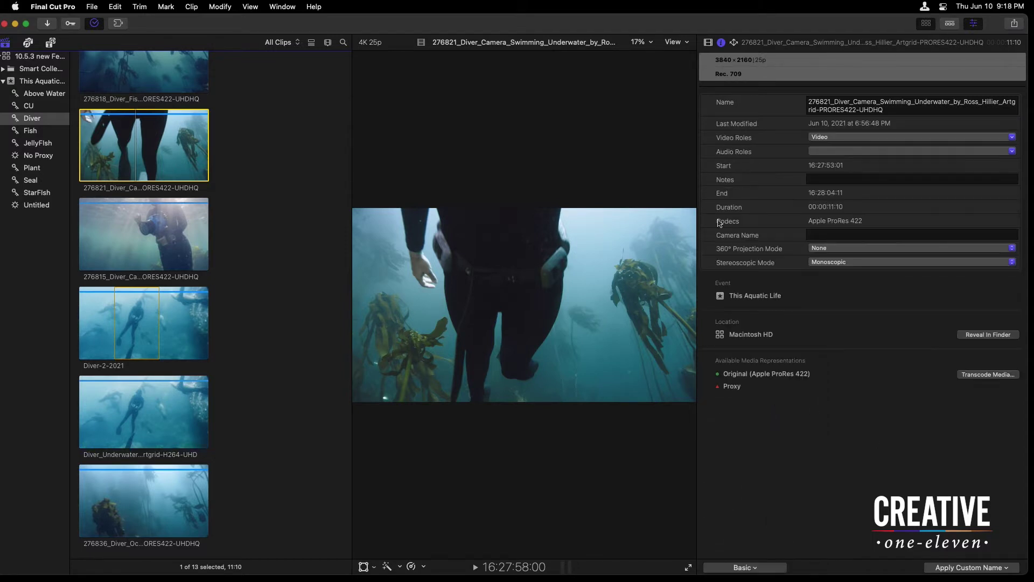
pyautogui.click(753, 568)
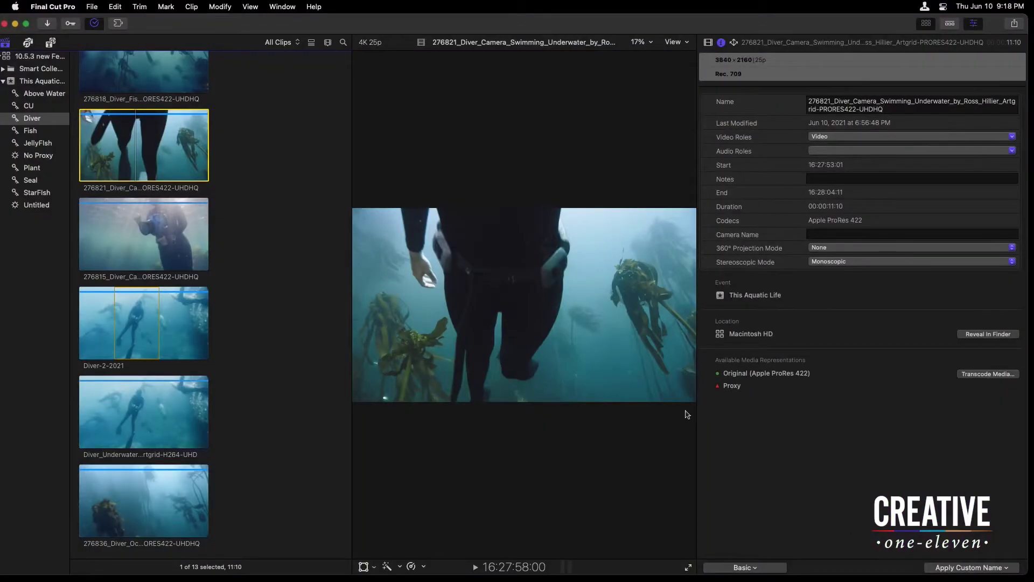
# Hide the inspector, list clips in columns, move Media Duration and Camera Name beside Name
pyautogui.click(975, 25)
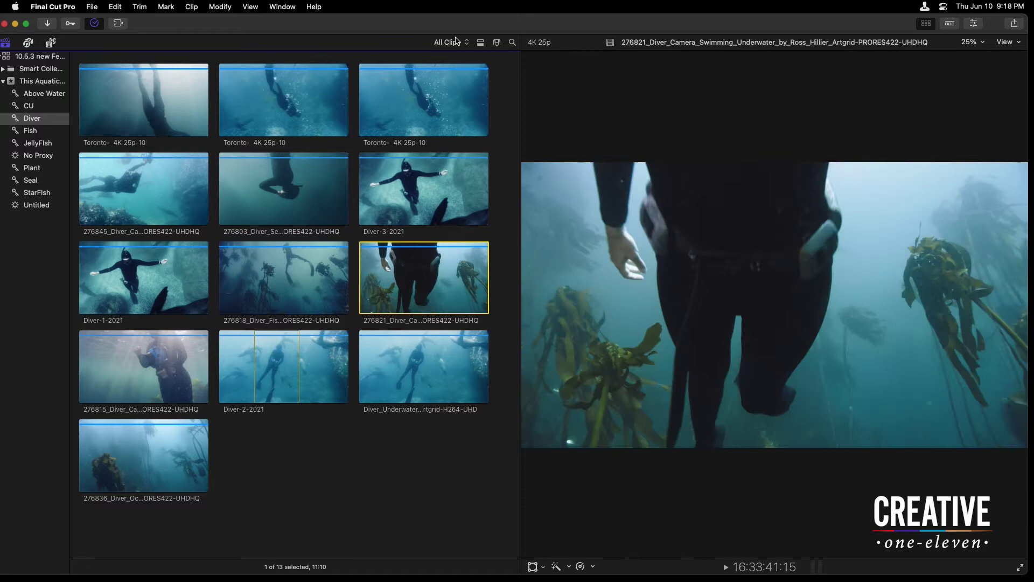
pyautogui.click(481, 44)
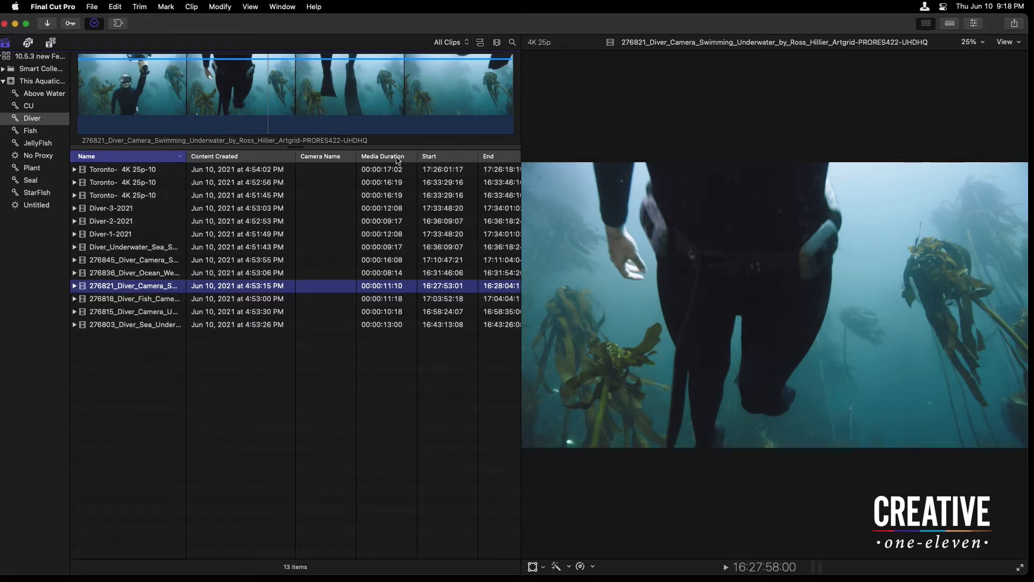
pyautogui.moveTo(397, 159); pyautogui.dragTo(310, 155)
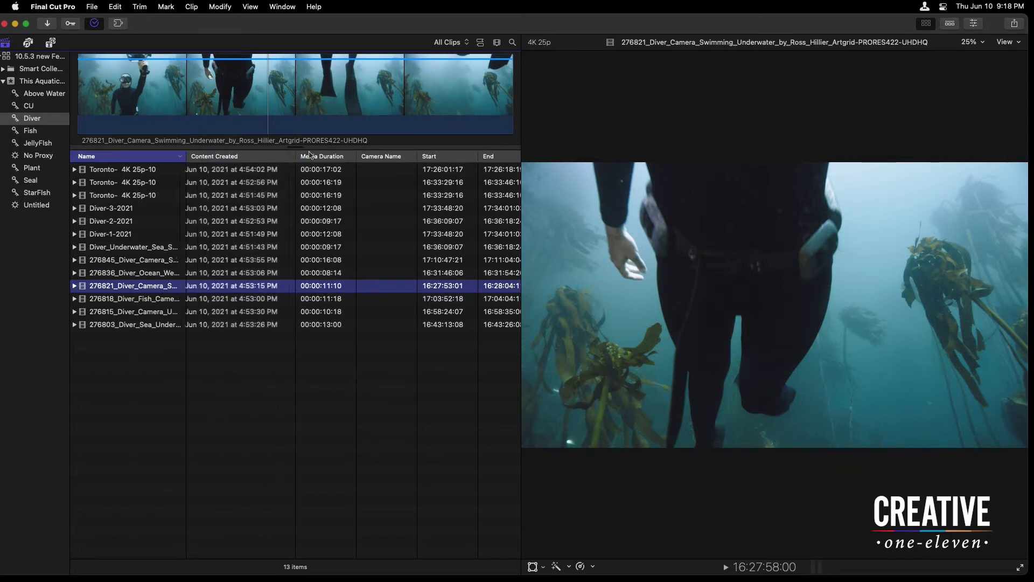
pyautogui.moveTo(398, 156); pyautogui.dragTo(277, 158)
pyautogui.rightClick(278, 158)
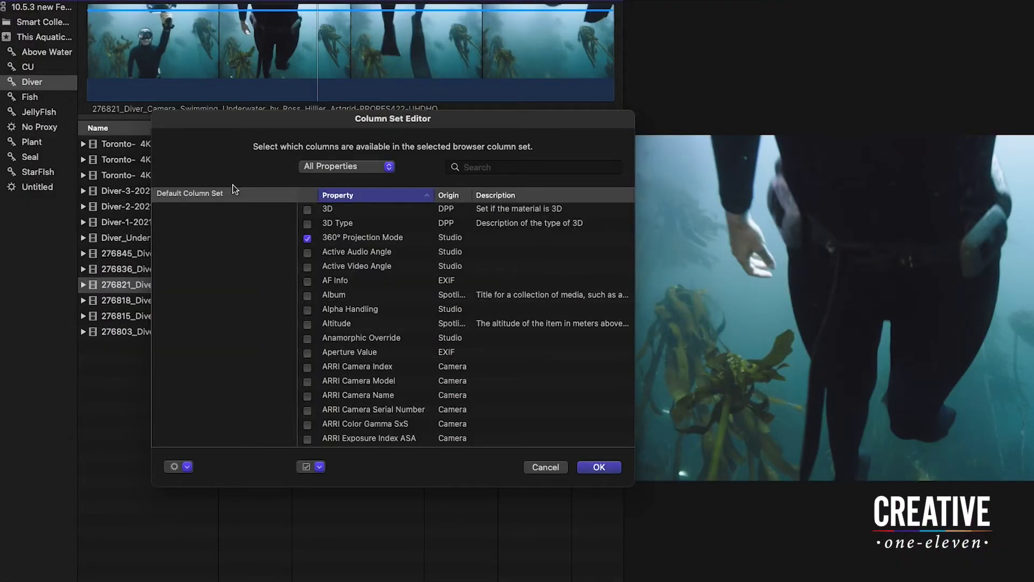
# Create a new column set named 'Nicks Columns' from the gear menu
pyautogui.click(186, 467)
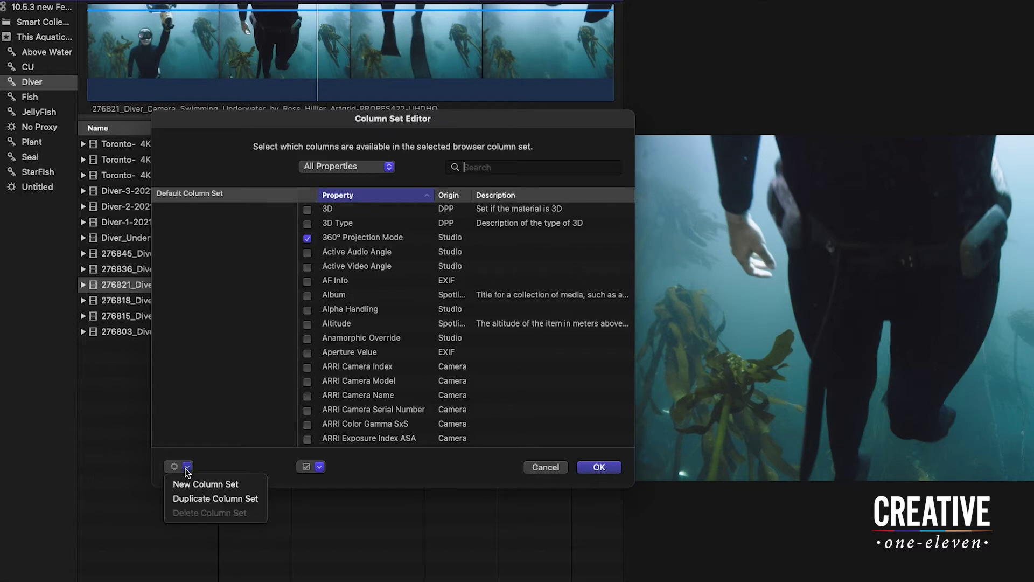
pyautogui.click(212, 484)
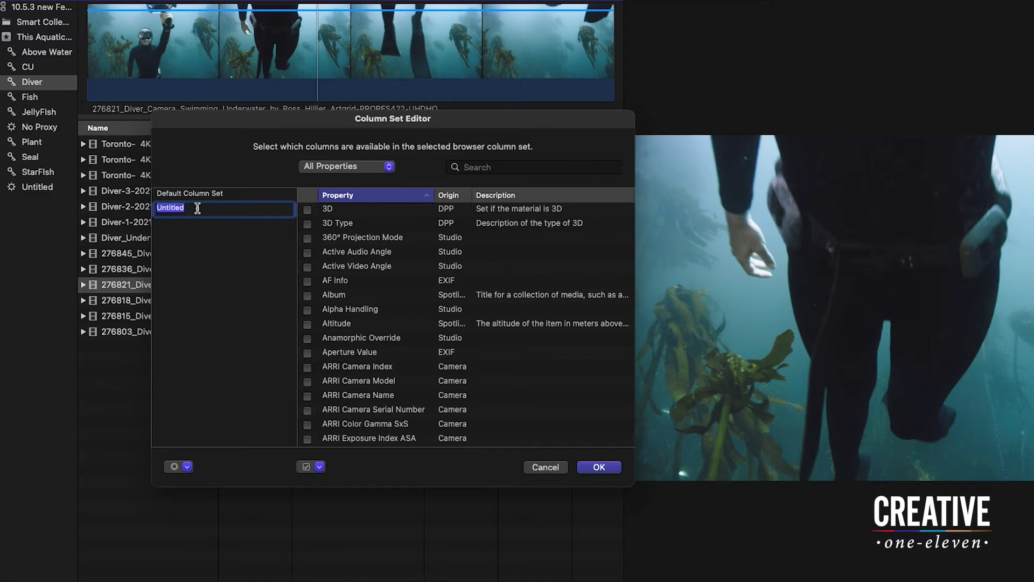
pyautogui.write('Nicks Columns')
pyautogui.press('Return')
pyautogui.scroll(-15, 378, 325)
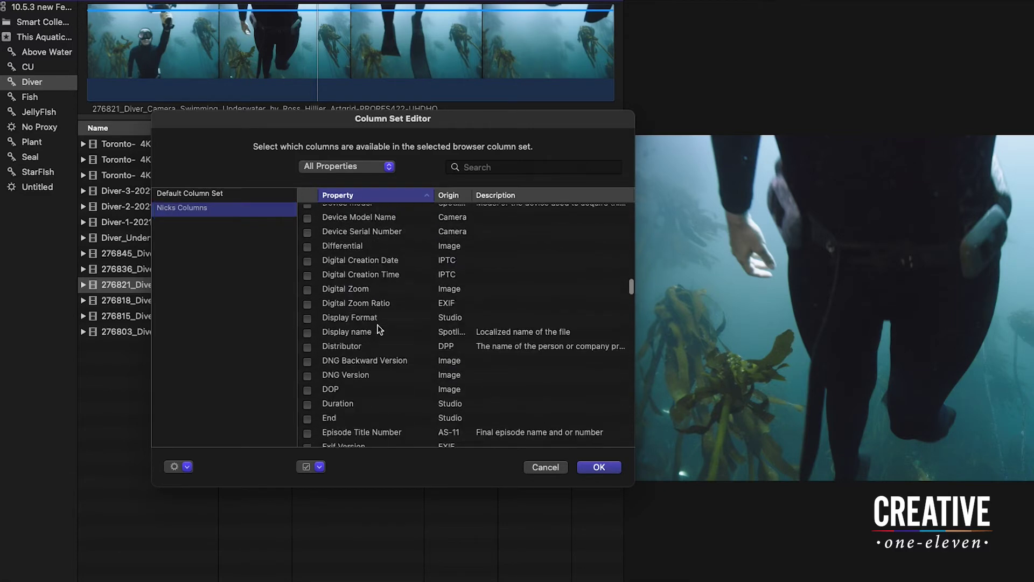
pyautogui.scroll(20, 378, 325)
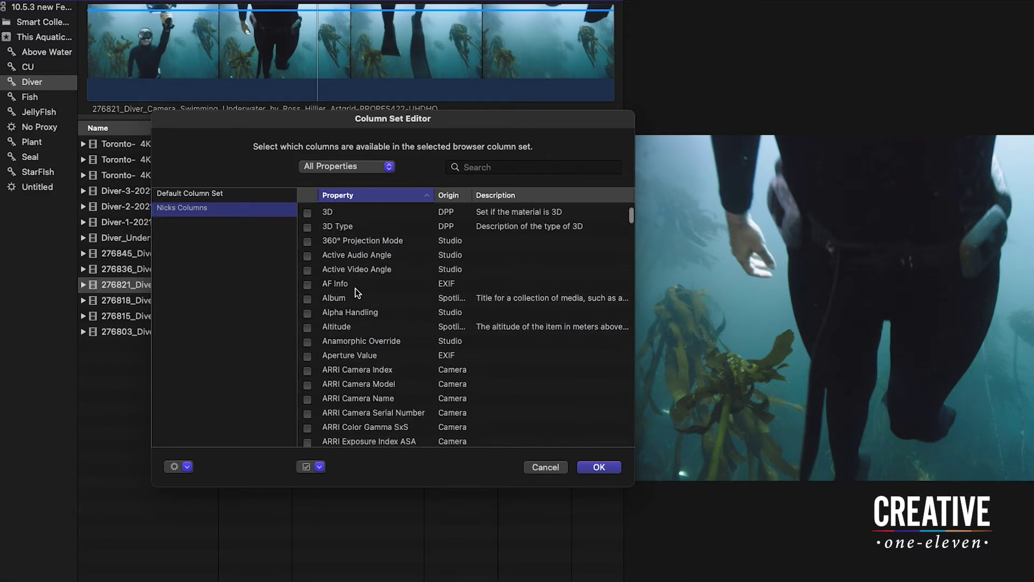
# Filter to Video Properties and enable Video Color Space and Video Frame Rate
pyautogui.click(332, 164)
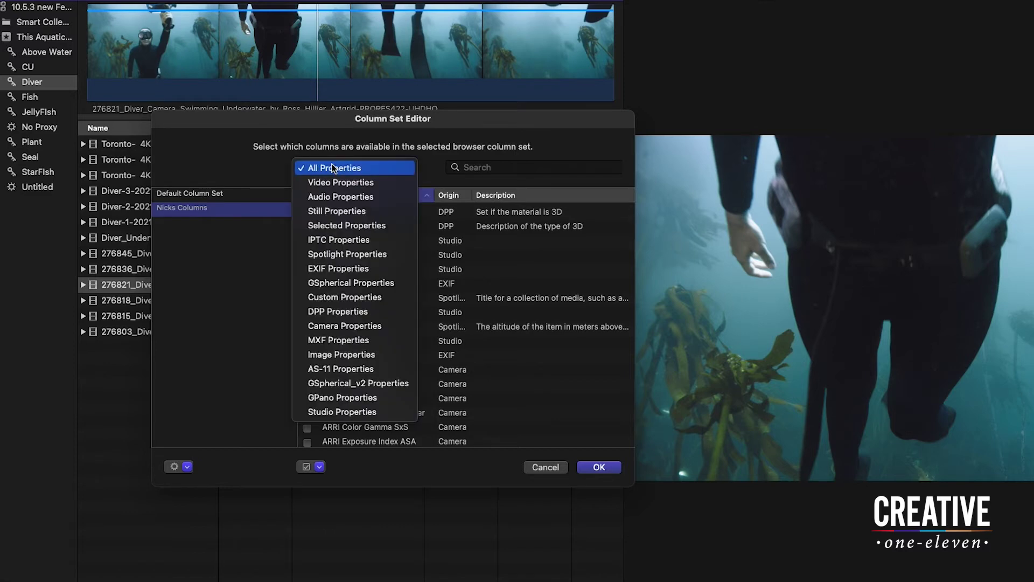
pyautogui.click(362, 182)
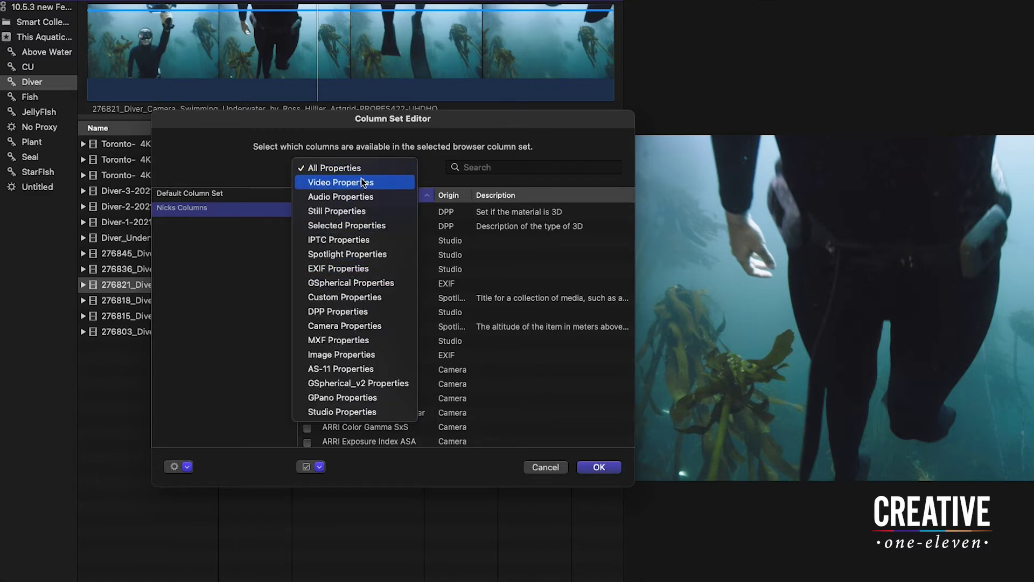
pyautogui.scroll(-15, 378, 368)
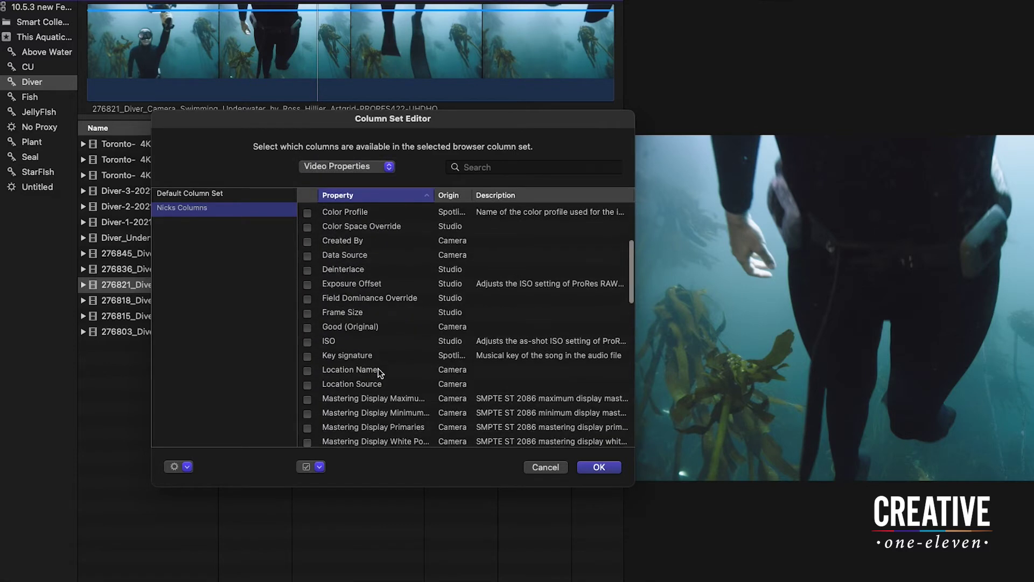
pyautogui.scroll(-5, 378, 368)
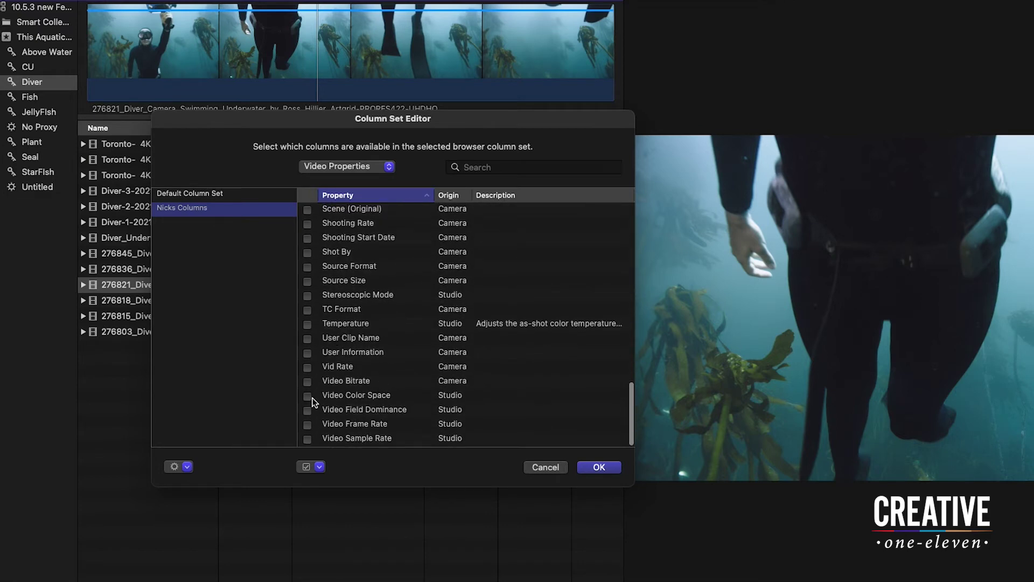
pyautogui.click(308, 397)
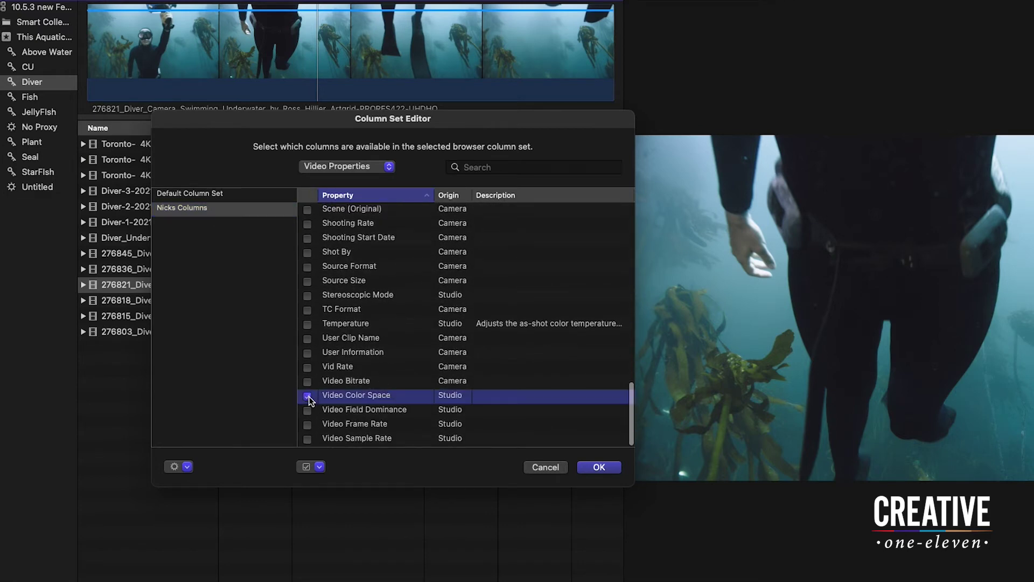
pyautogui.click(308, 425)
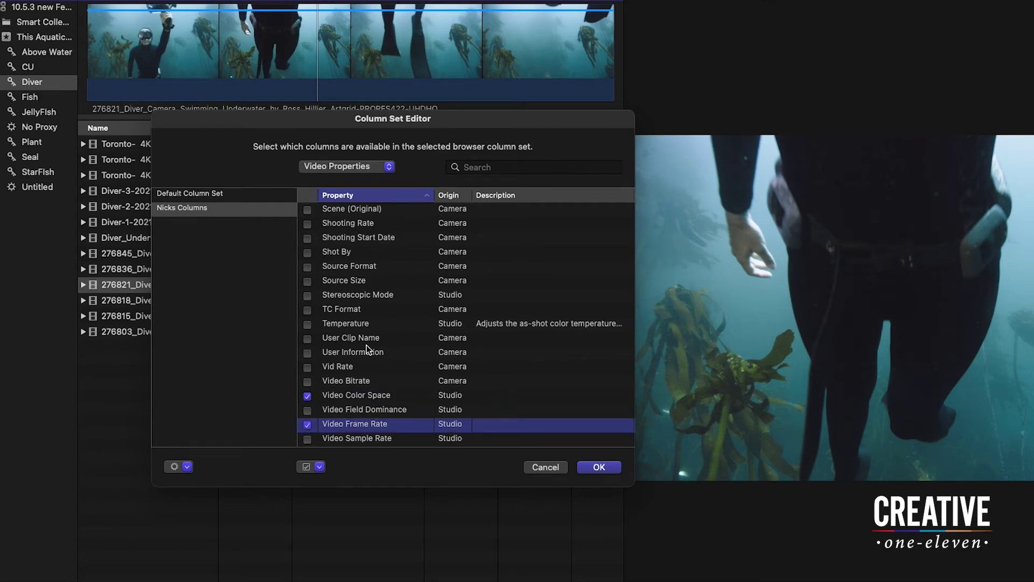
pyautogui.scroll(5, 366, 345)
# Show all properties again and add Notes by searching 'notes'
pyautogui.click(339, 162)
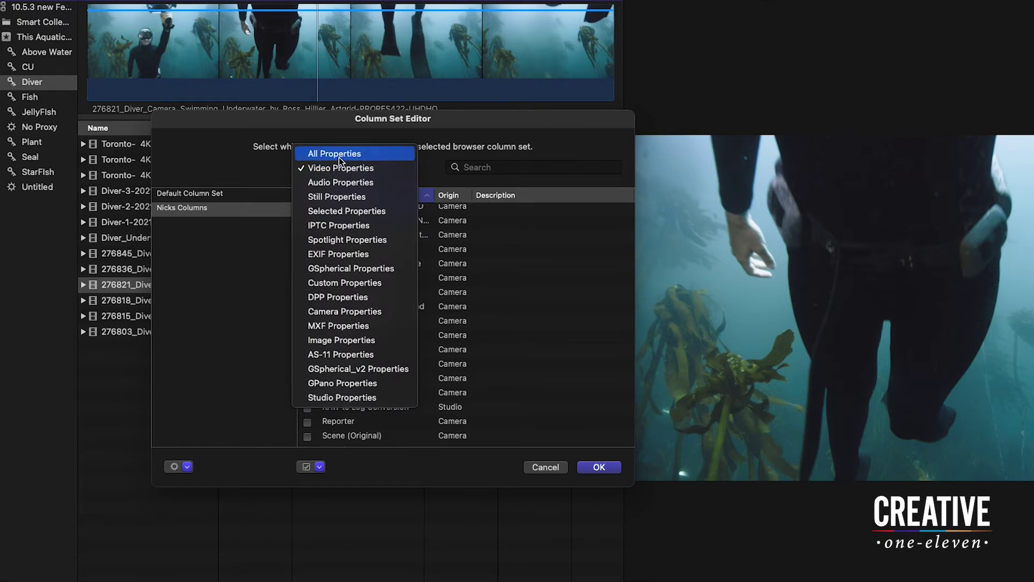
pyautogui.click(338, 155)
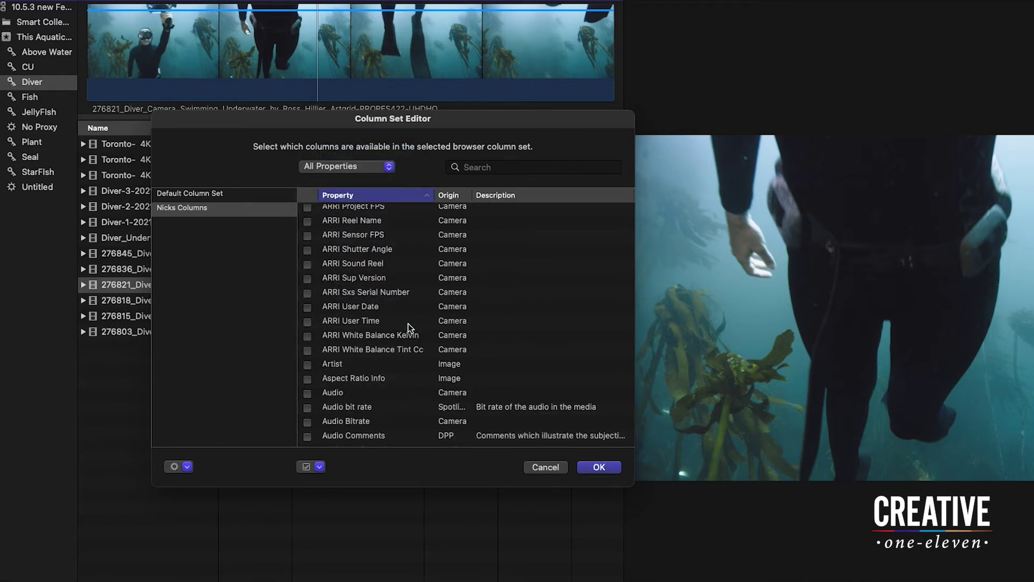
pyautogui.scroll(-10, 407, 323)
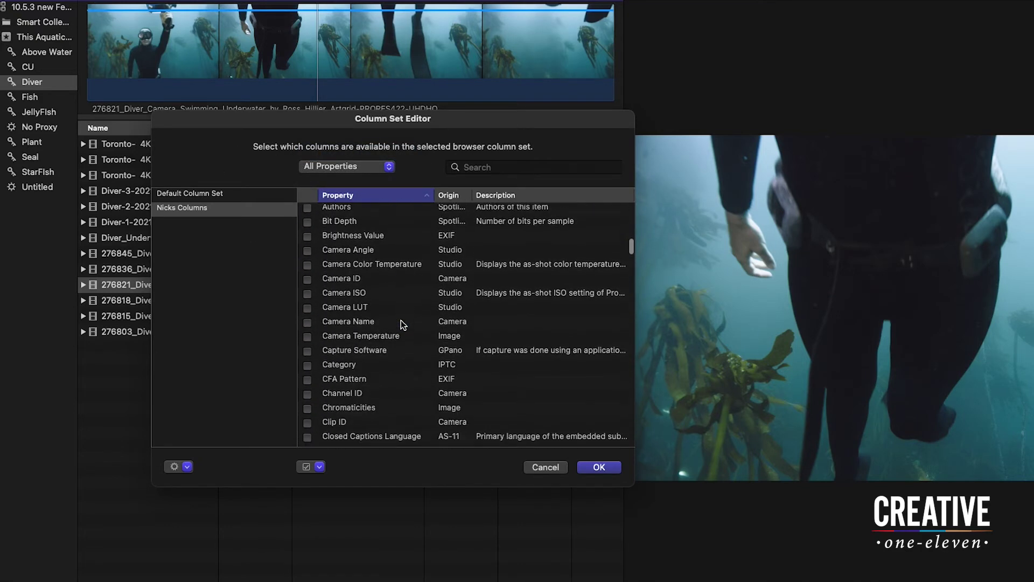
pyautogui.scroll(10, 404, 324)
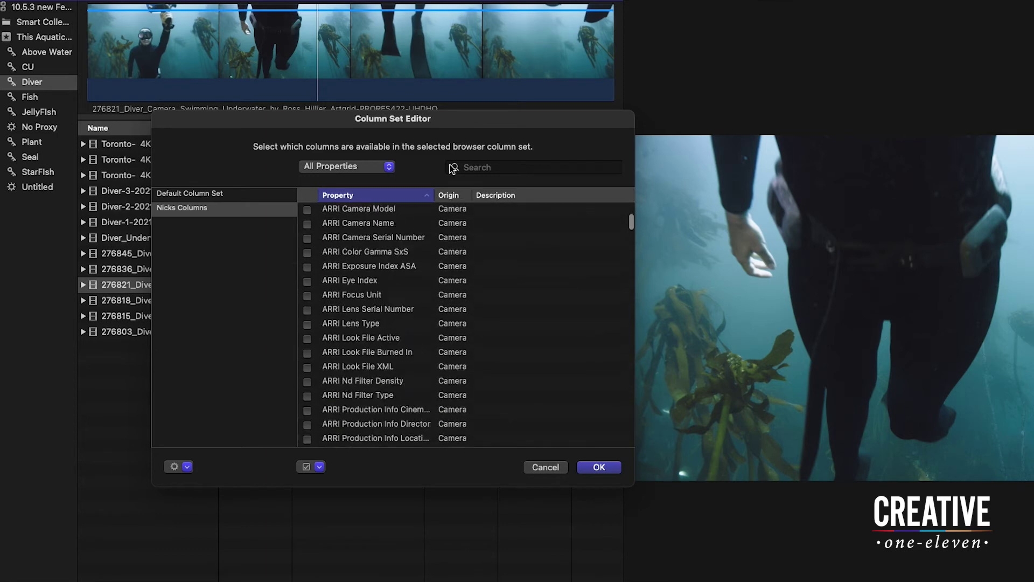
pyautogui.click(508, 167)
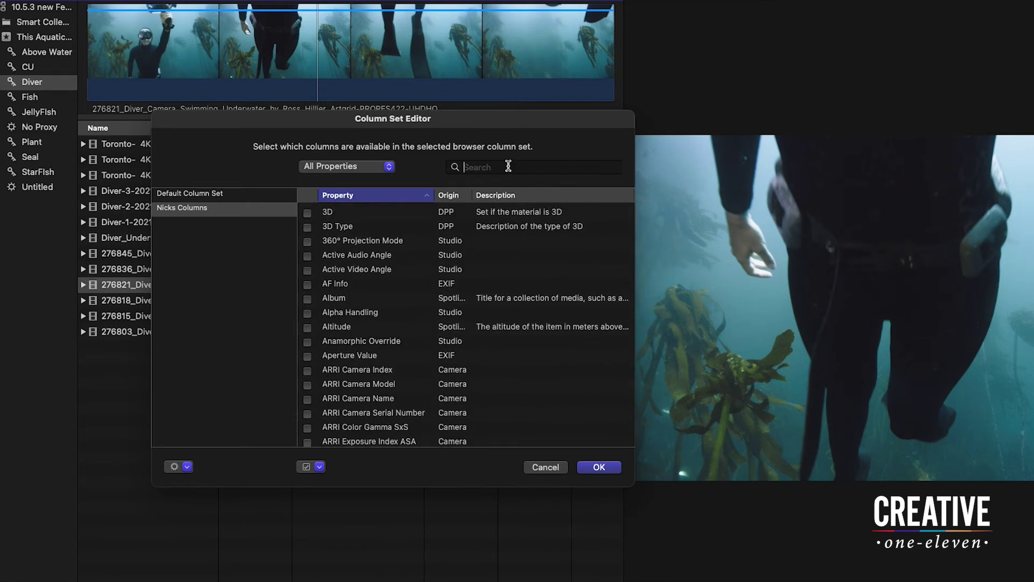
pyautogui.write('notes')
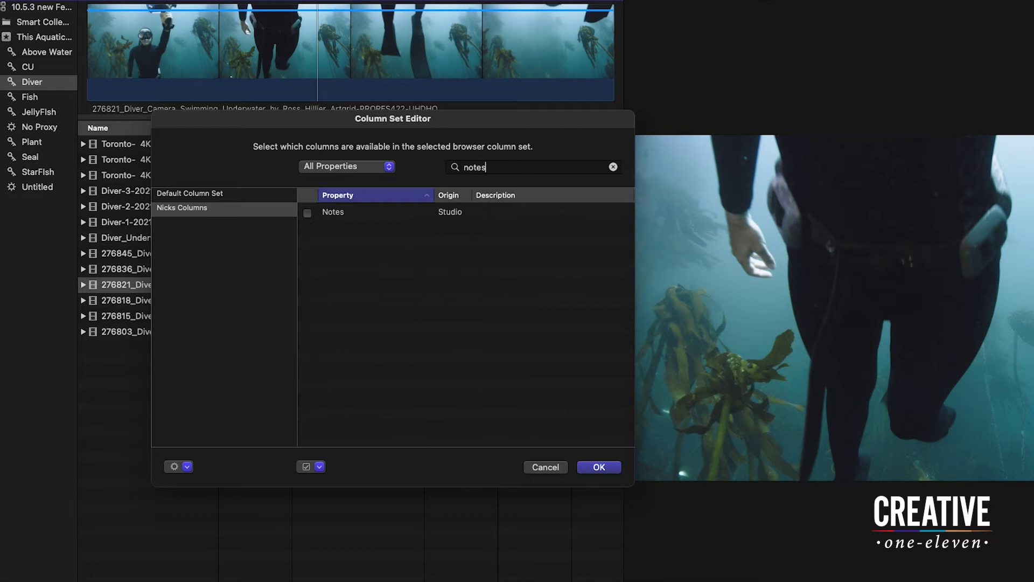
pyautogui.click(370, 213)
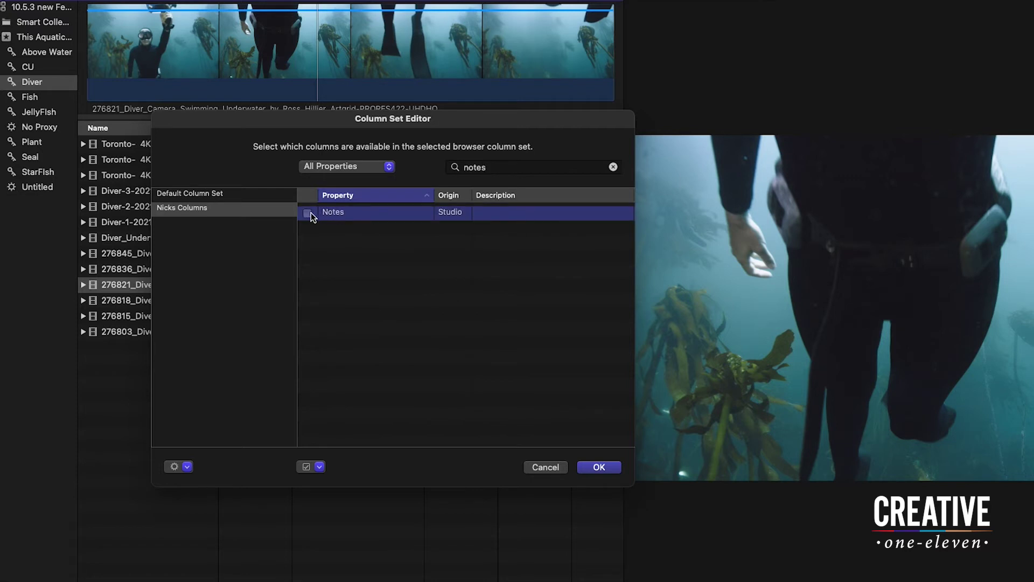
# Search 'duration' and include Media Duration in the column set
pyautogui.click(613, 167)
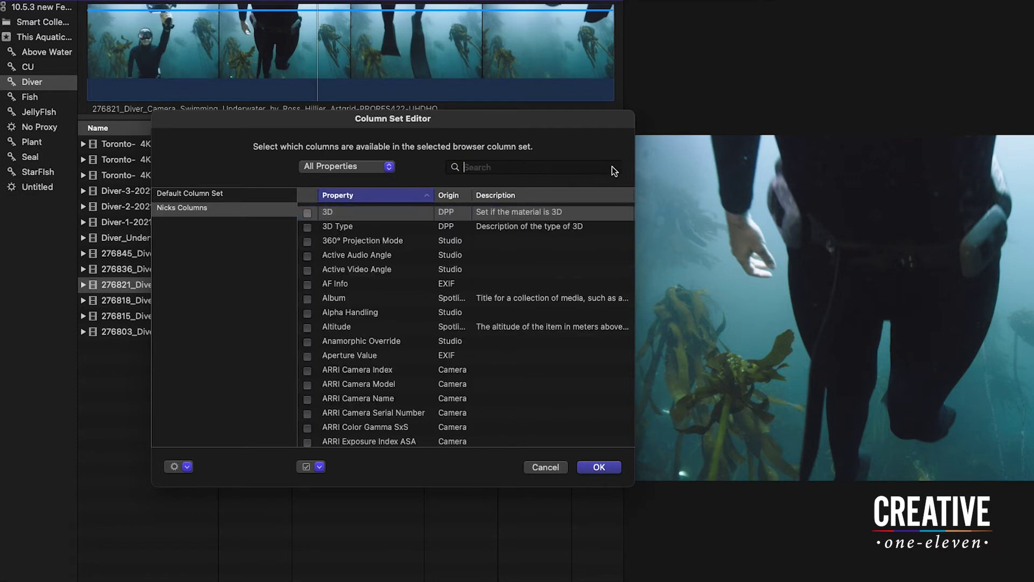
pyautogui.write('duration')
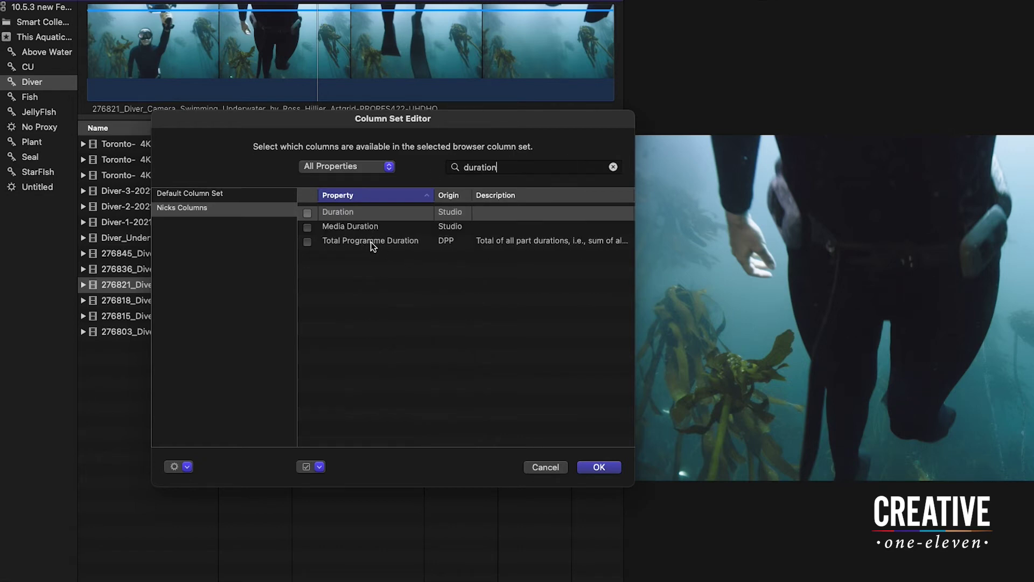
pyautogui.click(307, 227)
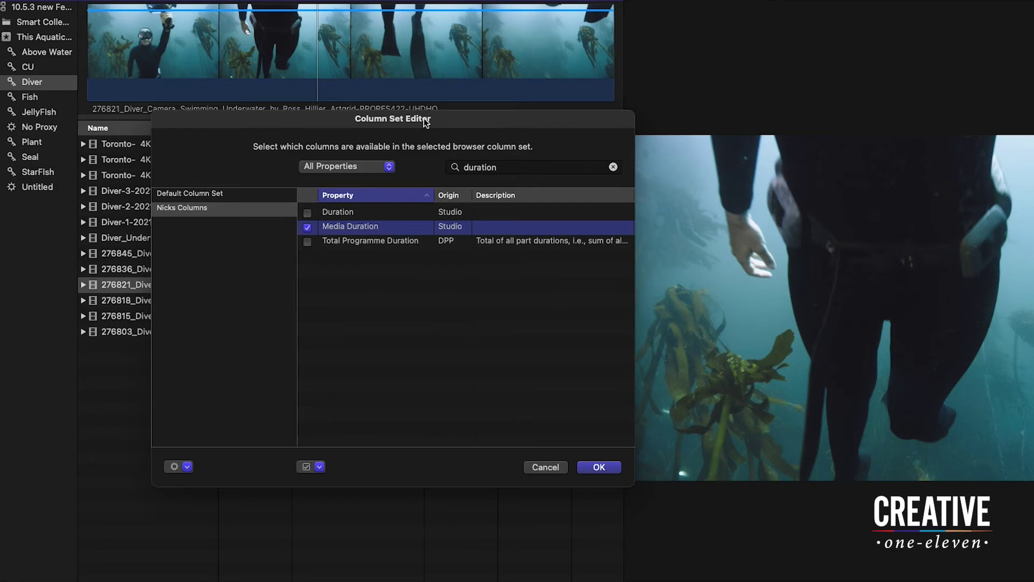
pyautogui.moveTo(426, 119); pyautogui.dragTo(405, 260)
# Search 'video', include Video Roles, then clear the search to list all properties
pyautogui.press('super+a')
pyautogui.write('video')
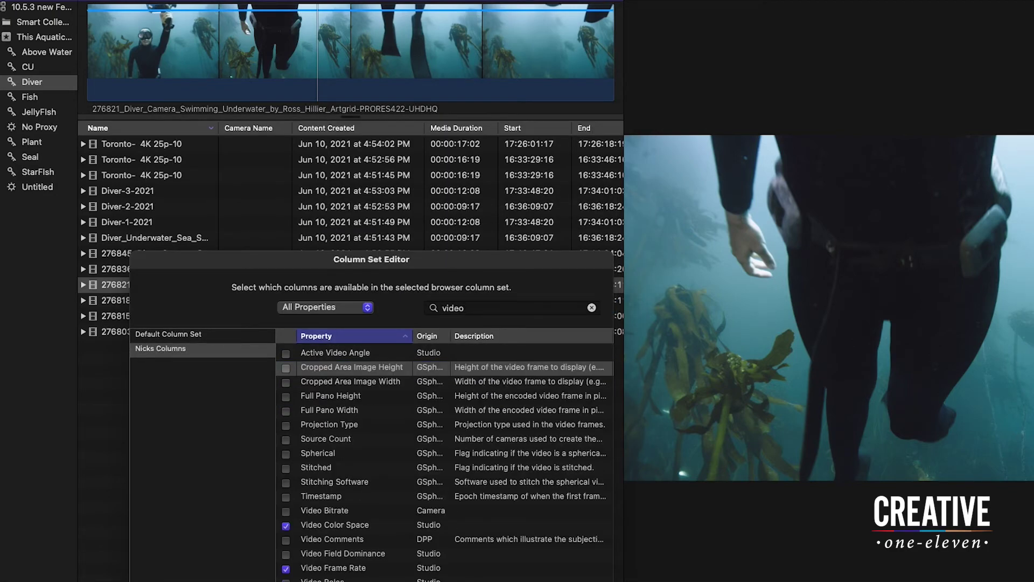
pyautogui.scroll(-2, 301, 560)
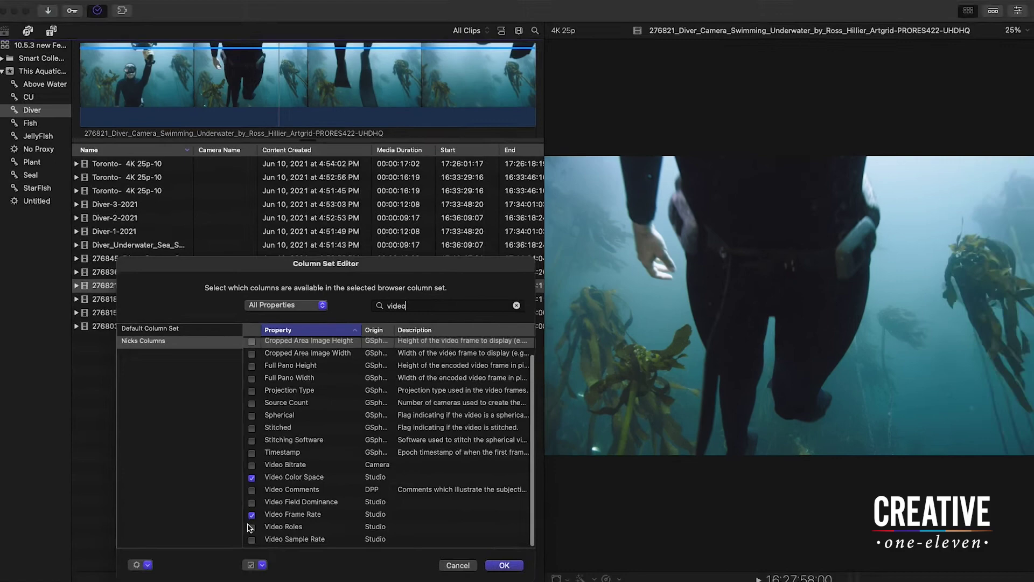
pyautogui.click(251, 527)
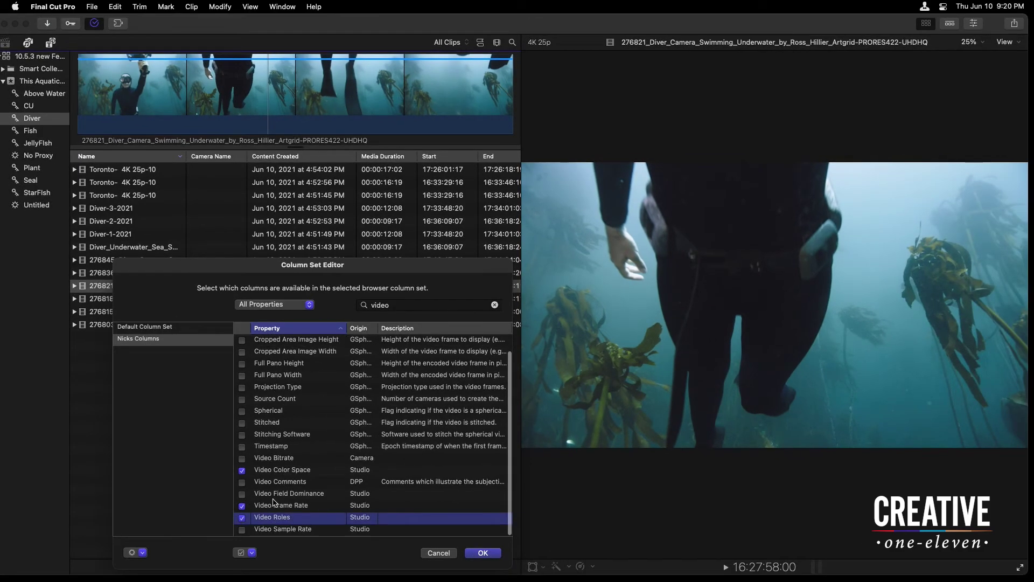
pyautogui.scroll(-1, 283, 501)
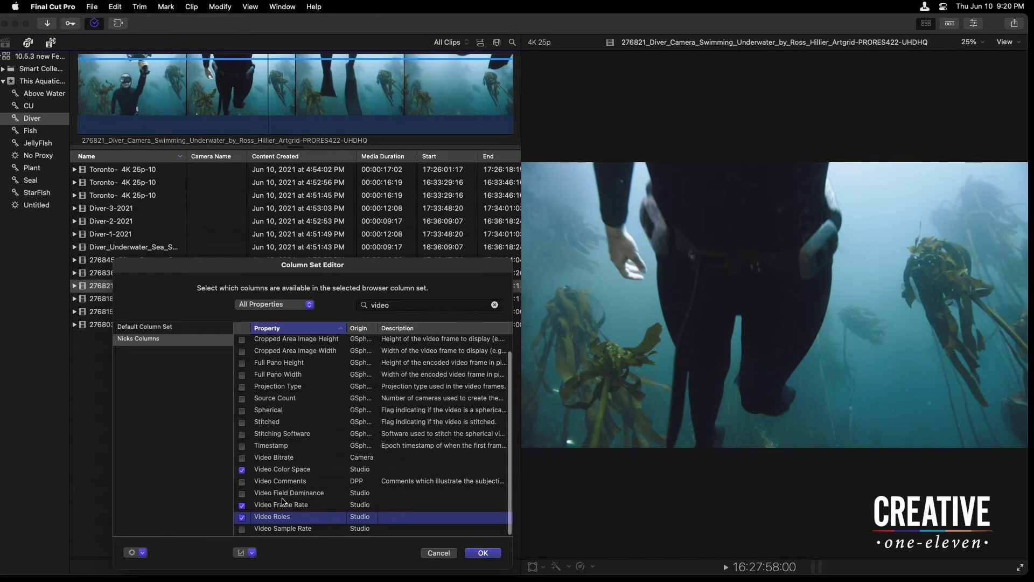
pyautogui.click(494, 304)
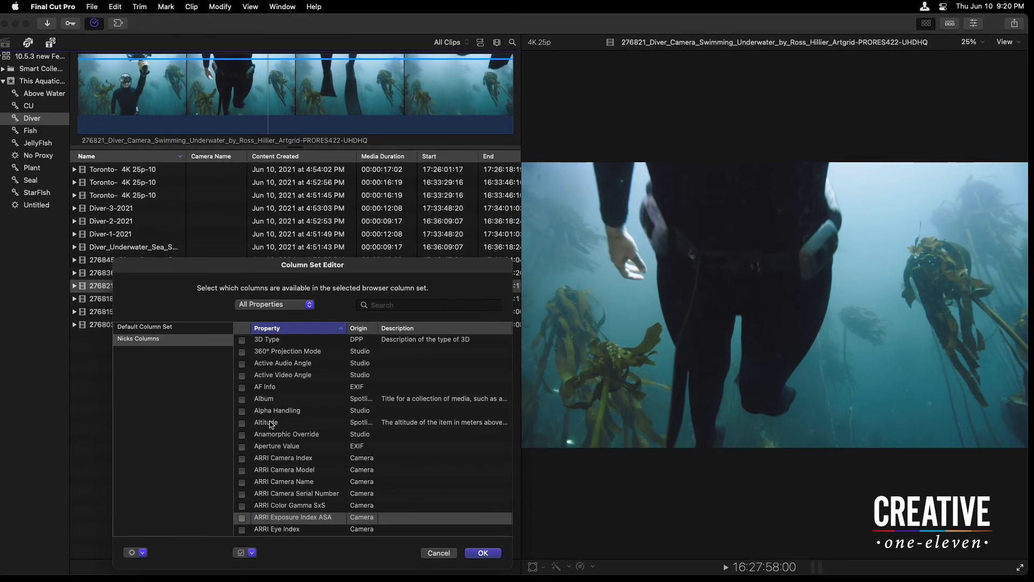
pyautogui.scroll(-15, 501, 476)
pyautogui.scroll(10, 501, 476)
pyautogui.scroll(-3, 495, 460)
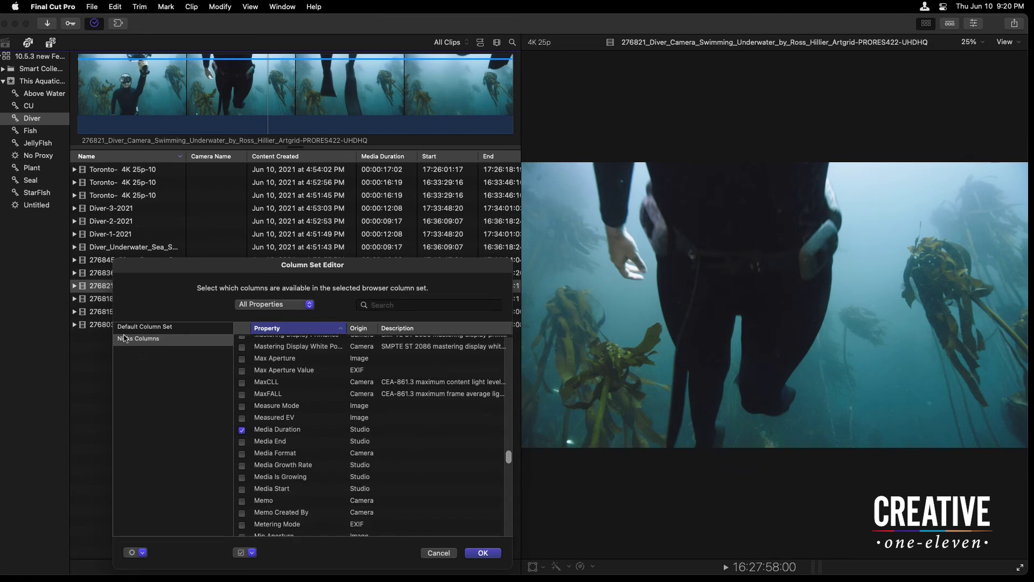
# Apply Nicks Columns to the browser and move Video Frame Rate after Media Duration
pyautogui.click(483, 553)
pyautogui.hscroll(10, 253, 240)
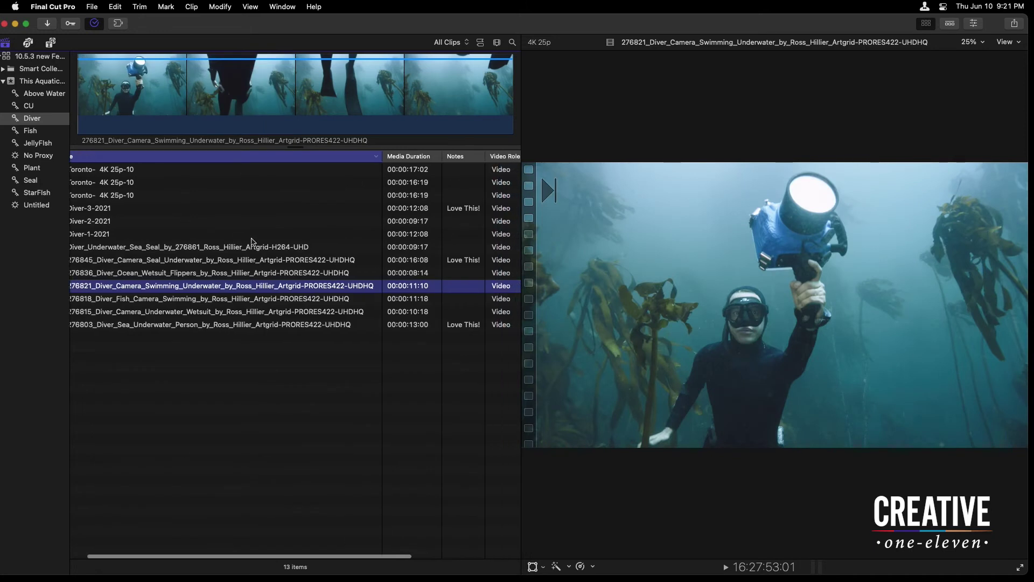
pyautogui.hscroll(-5, 252, 241)
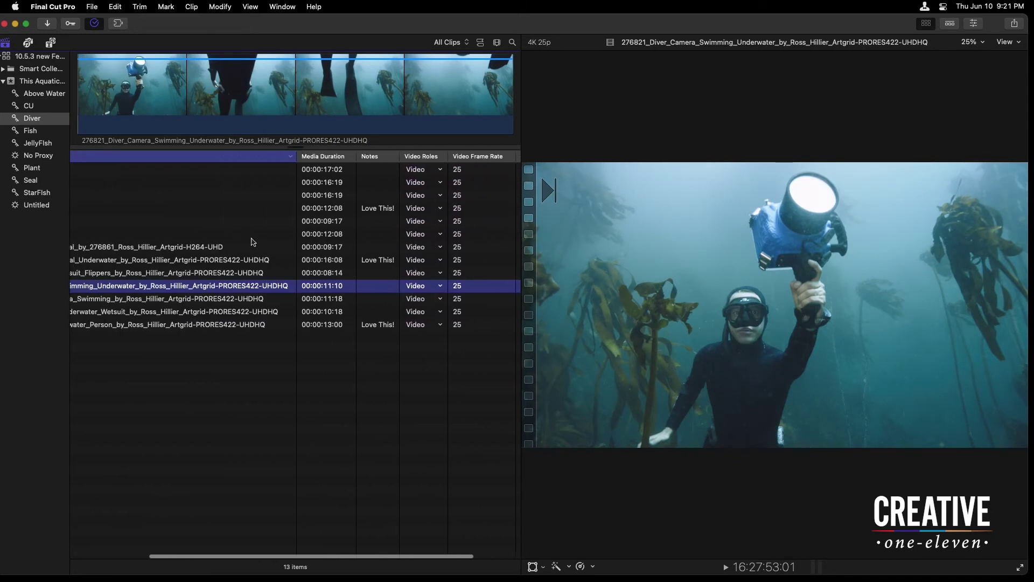
pyautogui.hscroll(3, 252, 241)
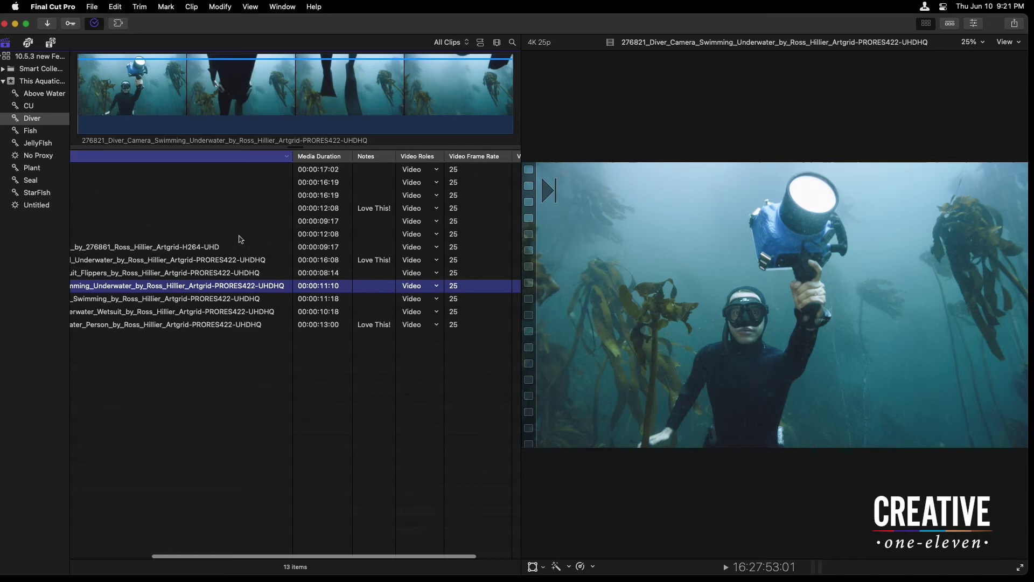
pyautogui.hscroll(2, 353, 187)
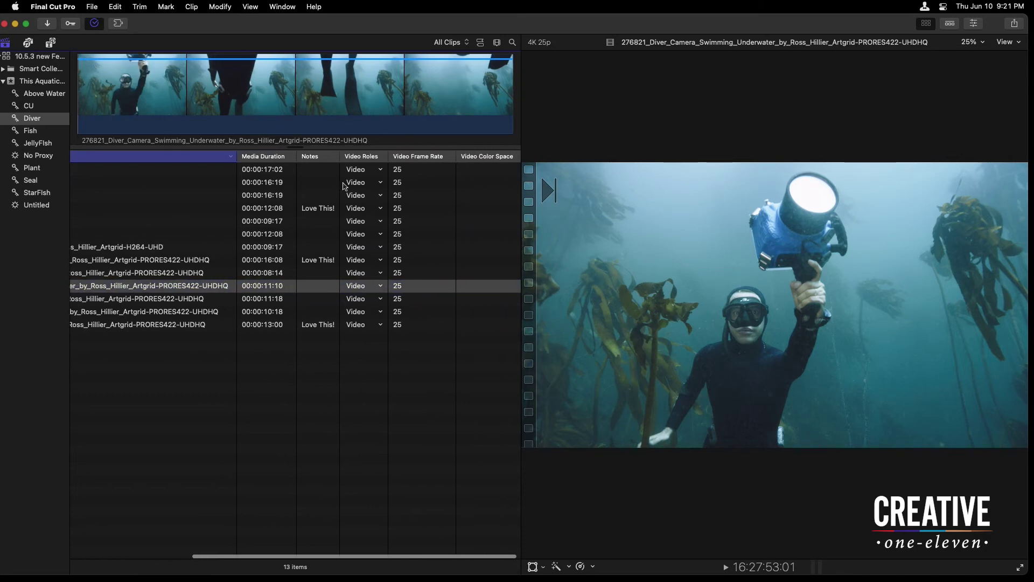
pyautogui.moveTo(427, 159); pyautogui.dragTo(326, 158)
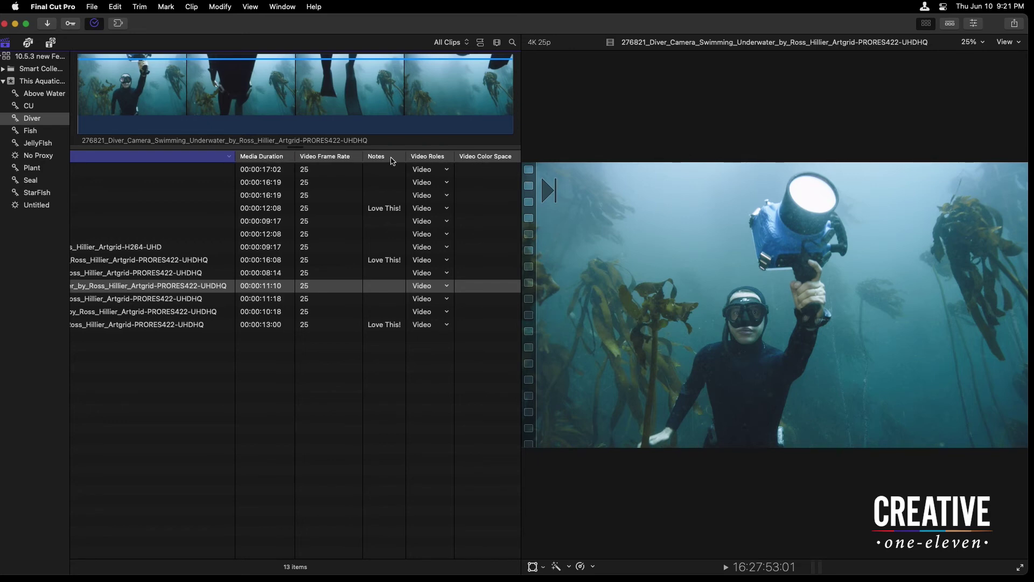
# Move Notes right after Name and sort the clips by Notes
pyautogui.moveTo(392, 161); pyautogui.dragTo(231, 159)
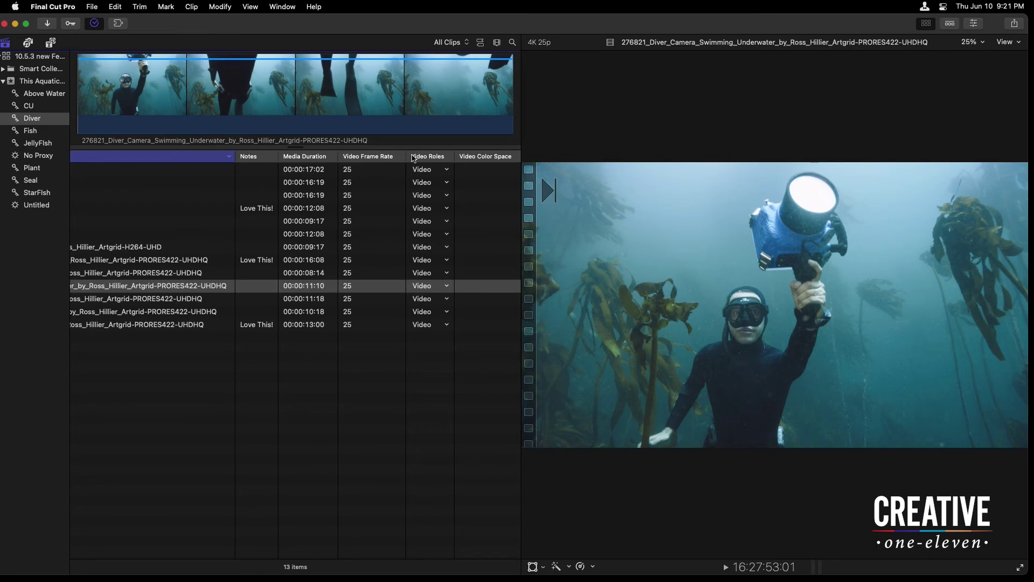
pyautogui.hscroll(-10, 232, 208)
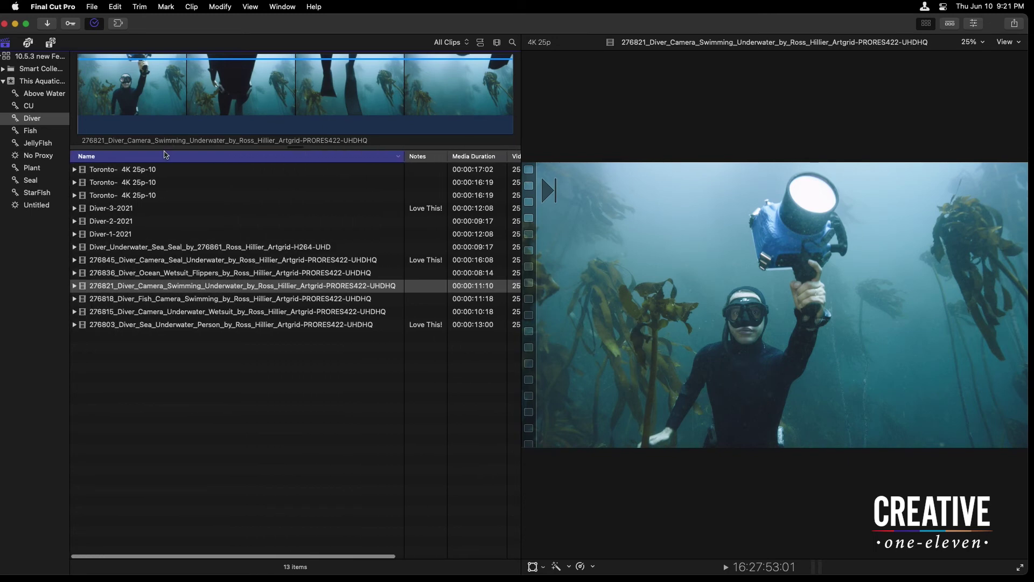
pyautogui.click(423, 157)
# Toggle the Notes sort so 'Love This!' clips lead, then open the Name header's column menu
pyautogui.click(424, 156)
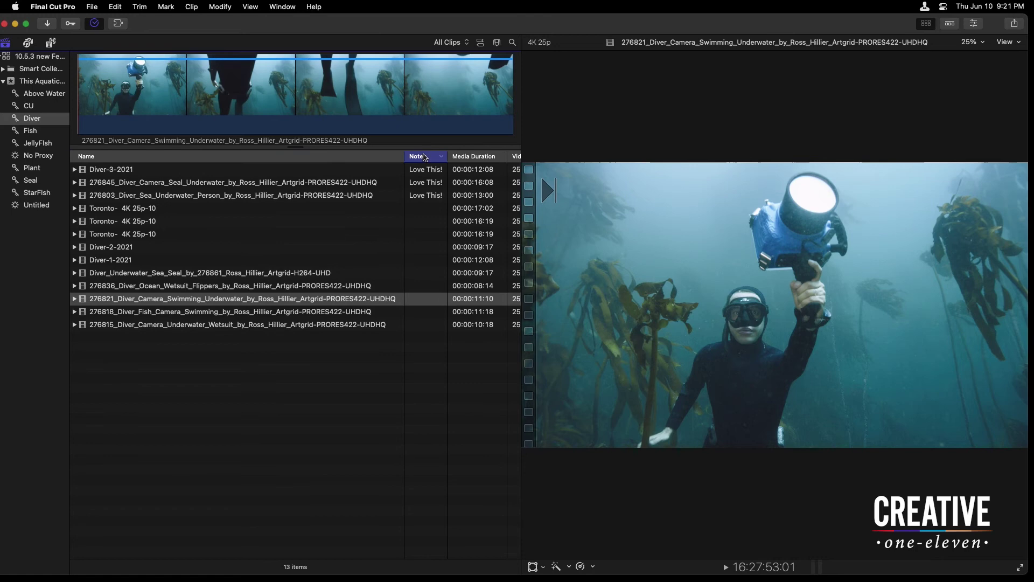
pyautogui.click(424, 156)
pyautogui.click(424, 157)
pyautogui.rightClick(195, 159)
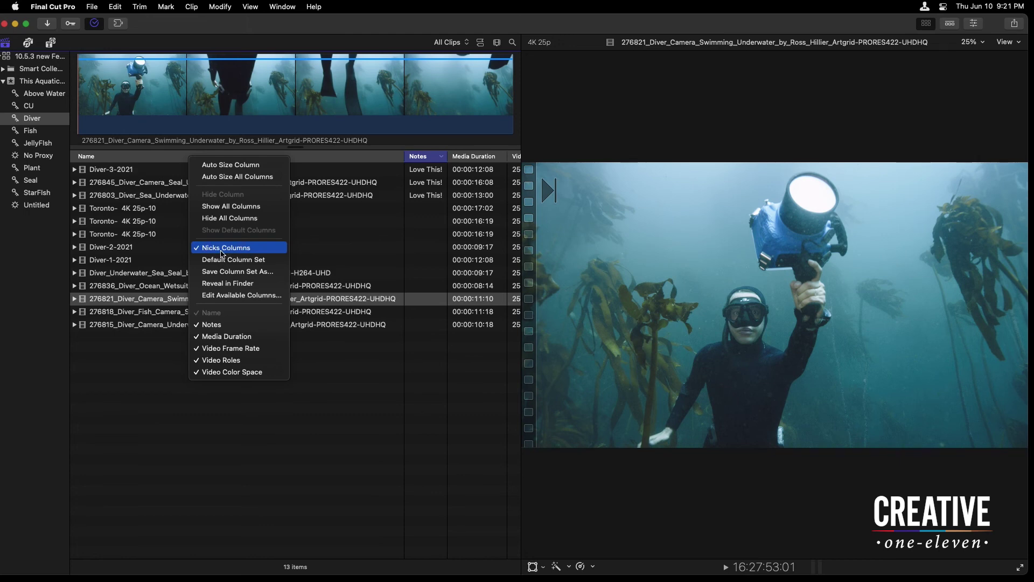
# Reveal the Nicks Columns.fcpcolumnset file in Finder
pyautogui.click(255, 287)
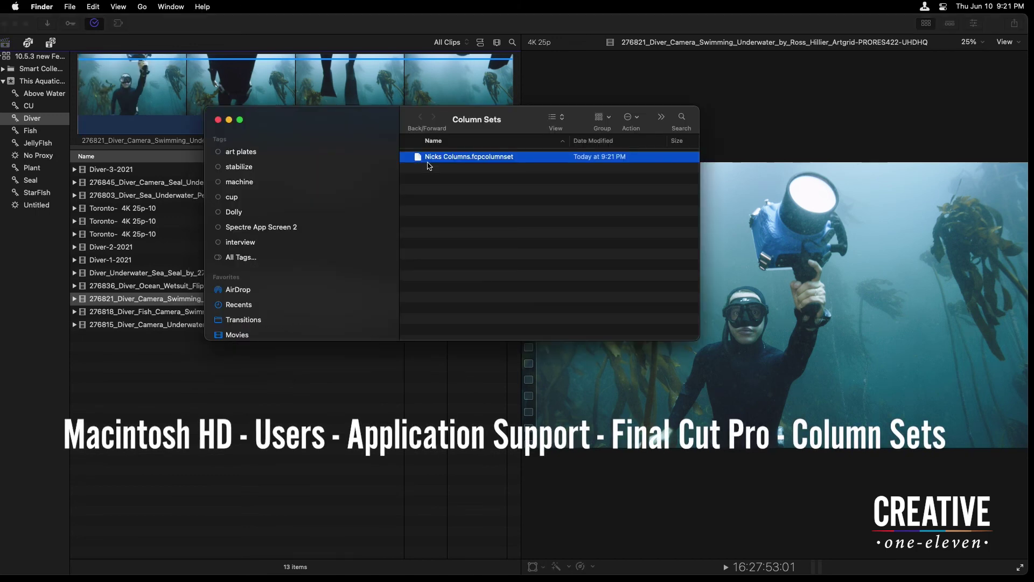